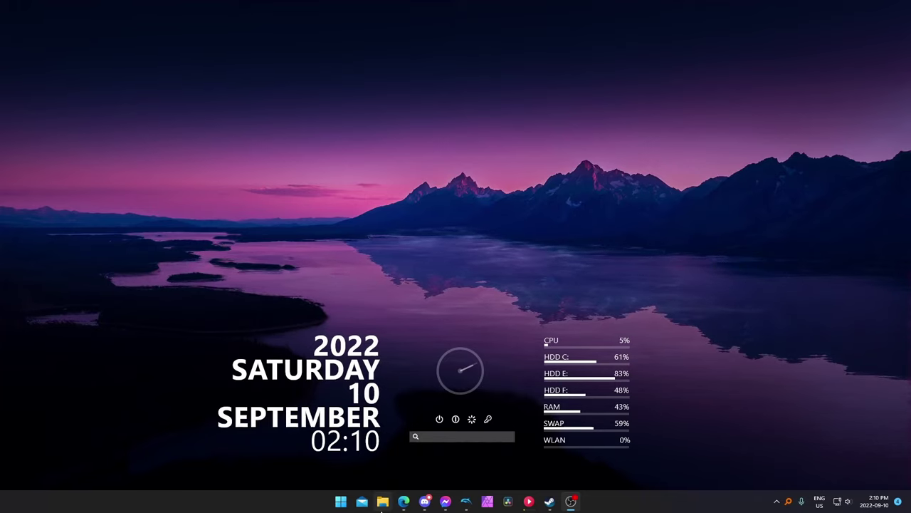
Switch to Edge, download the DS4Windows 3.1.4 x64 archive from ds4-windows.com, and open the downloaded zip
click(404, 498)
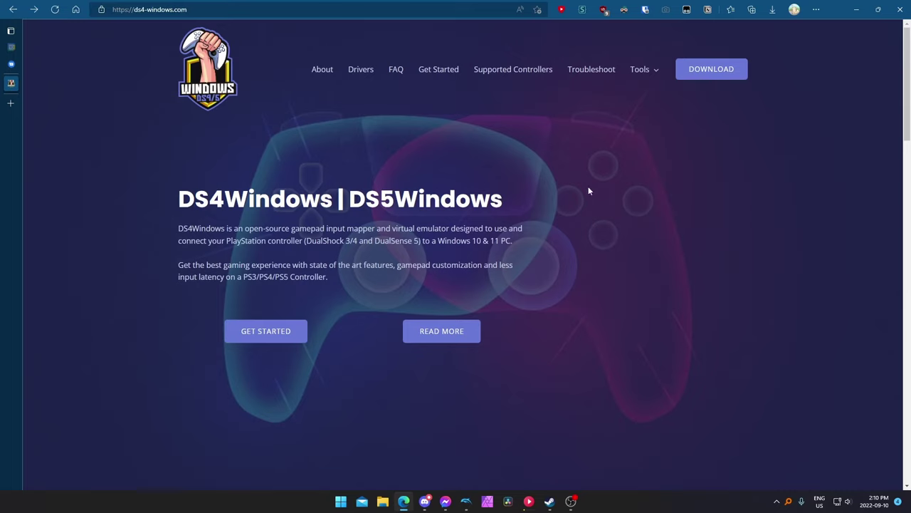
click(700, 78)
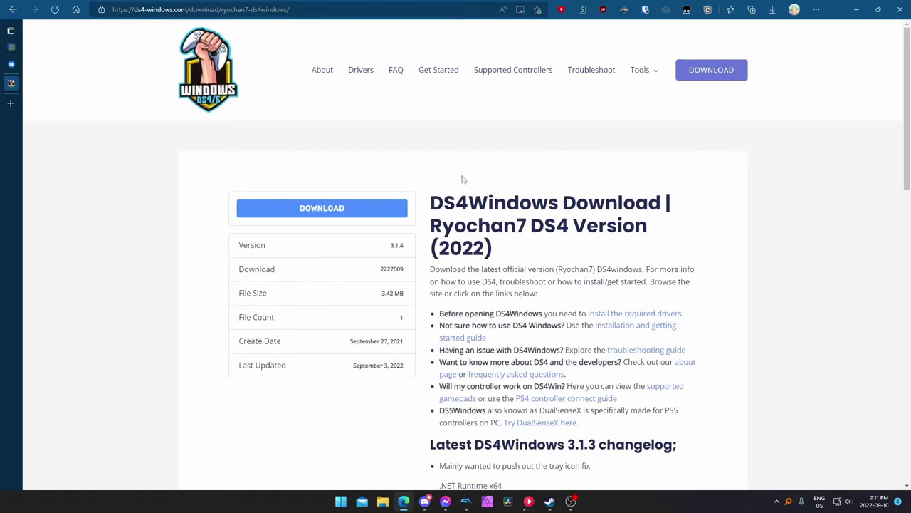
click(329, 208)
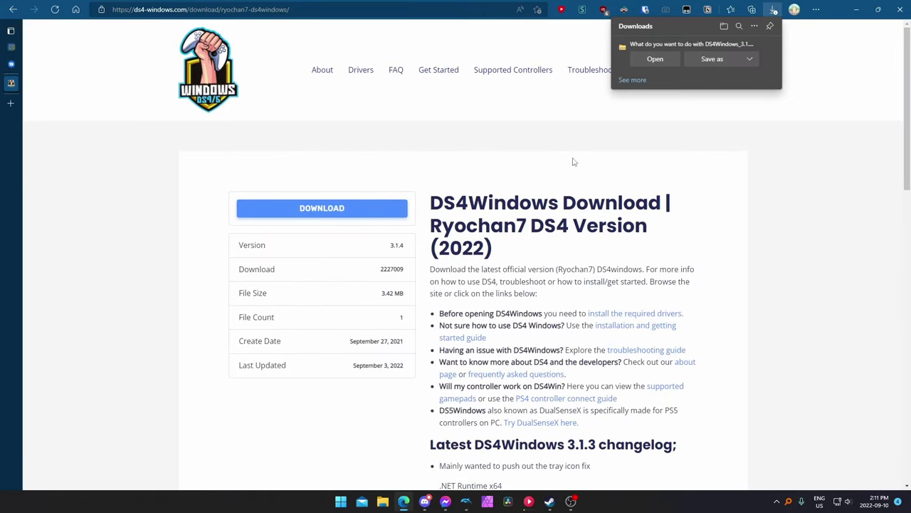
click(652, 60)
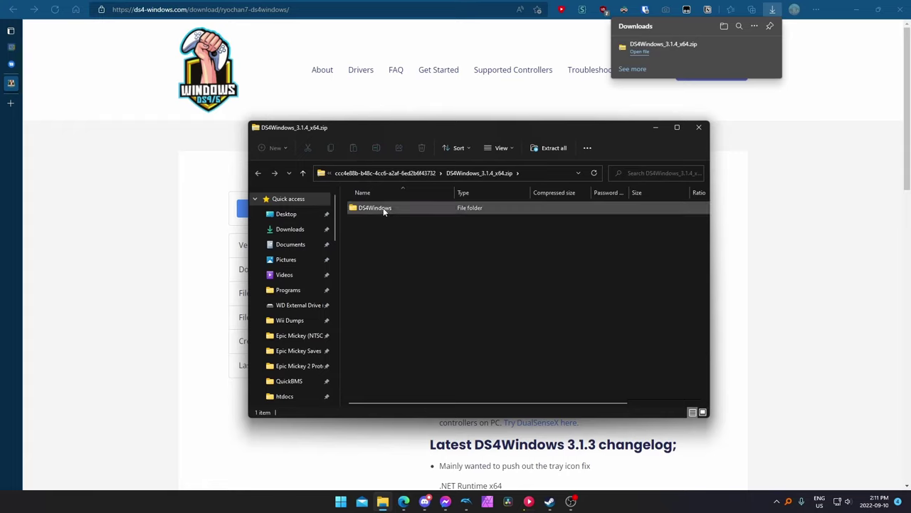
Copy the DS4Windows folder from the archive into the Programs folder and open the copied folder
drag(374, 209, 283, 290)
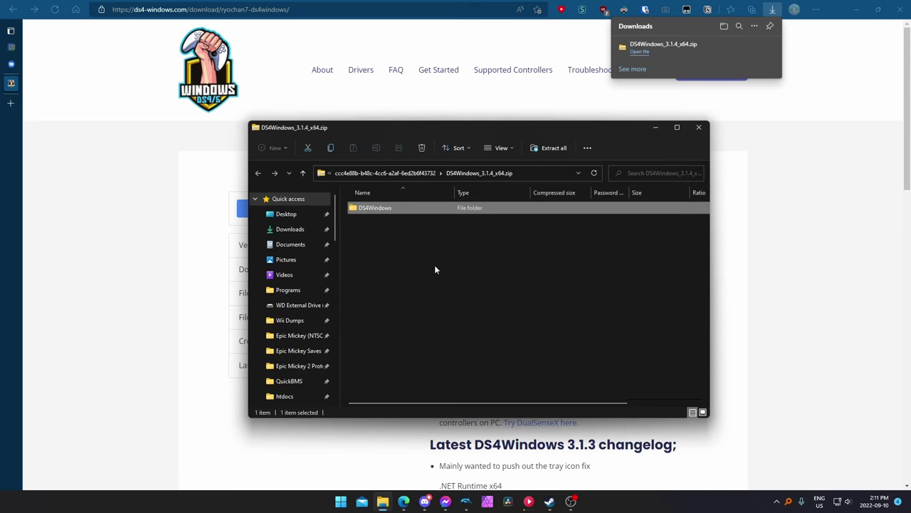
click(290, 295)
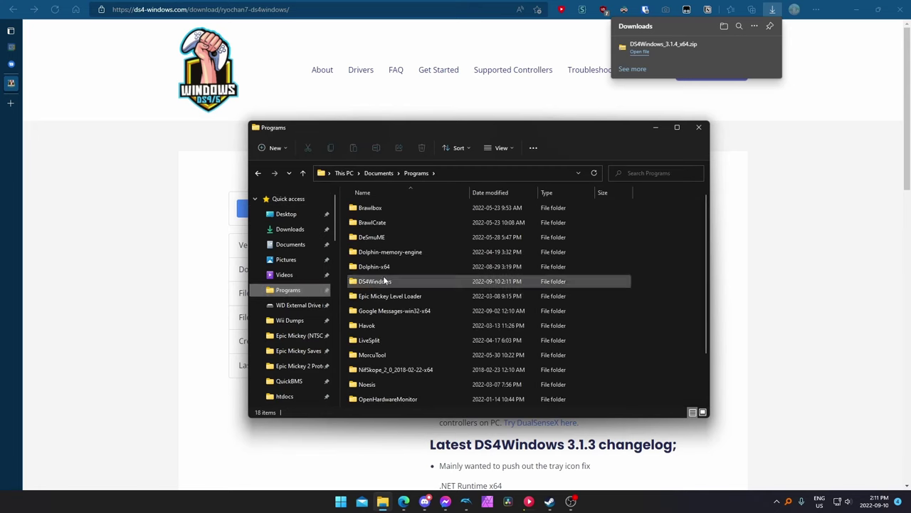
click(383, 282)
double_click(384, 282)
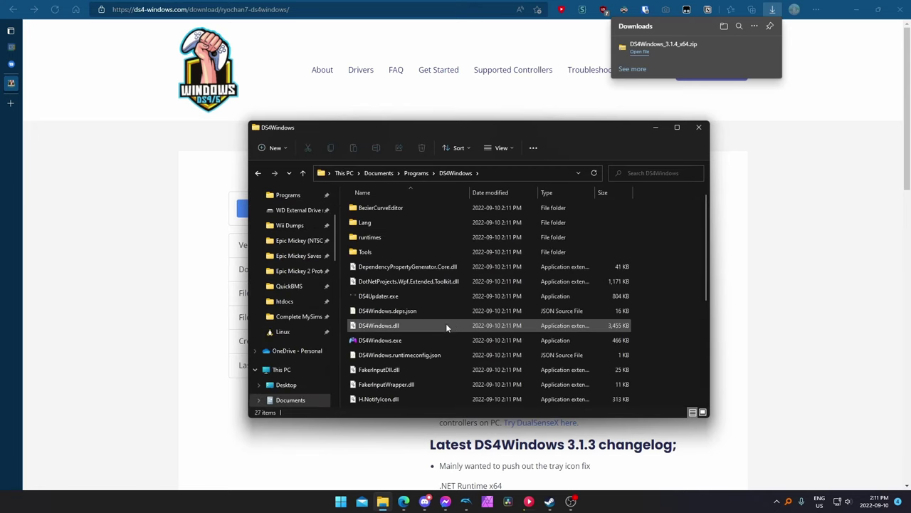
Run DS4Windows.exe despite the SmartScreen block and bring up its main window from the background
double_click(389, 341)
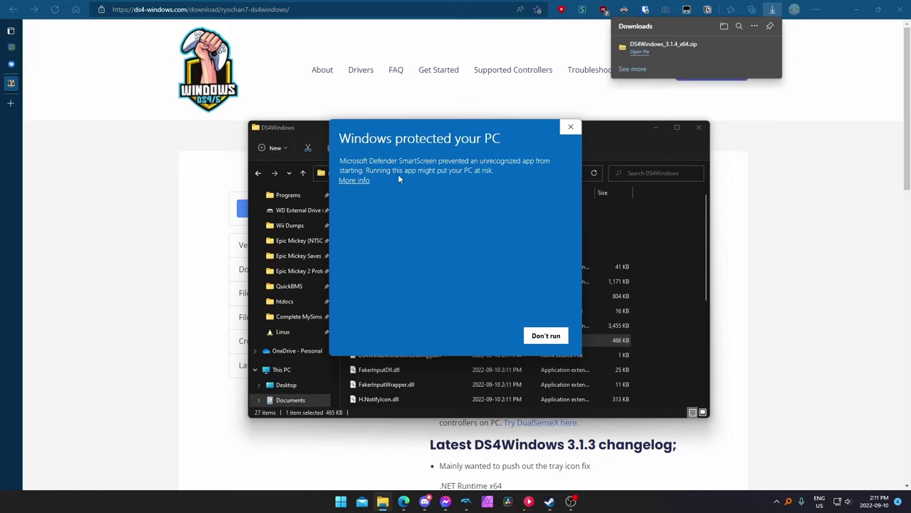
click(360, 181)
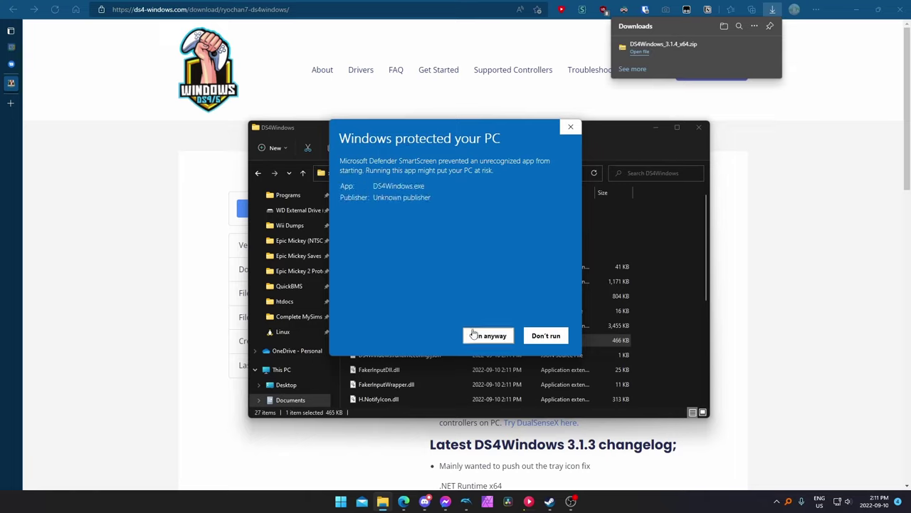
click(488, 337)
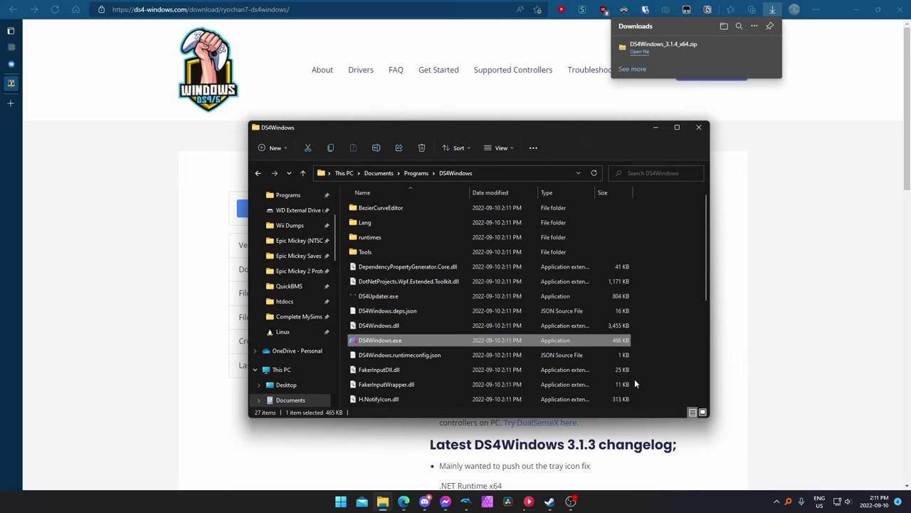
click(777, 503)
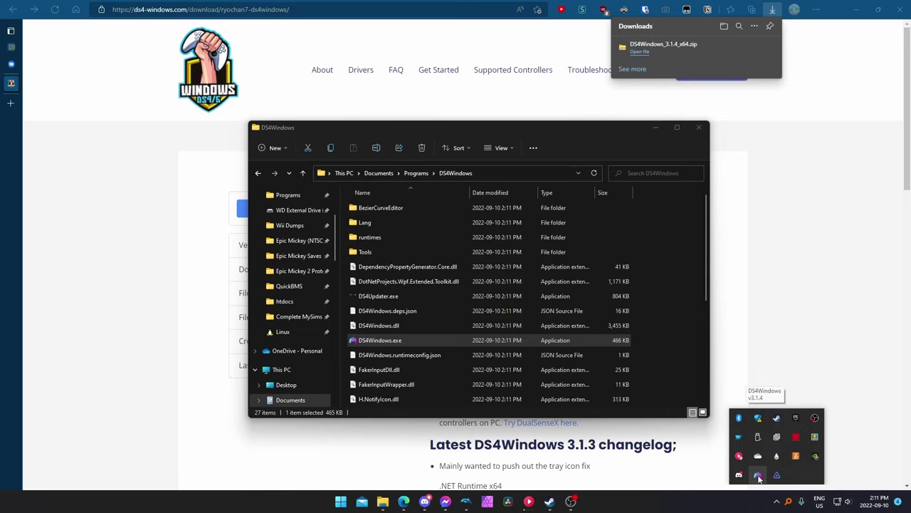
click(758, 478)
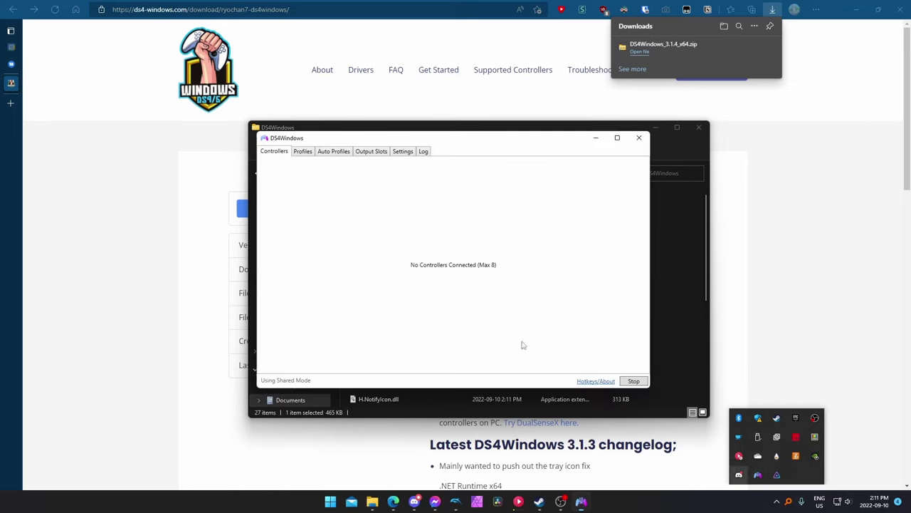
click(462, 301)
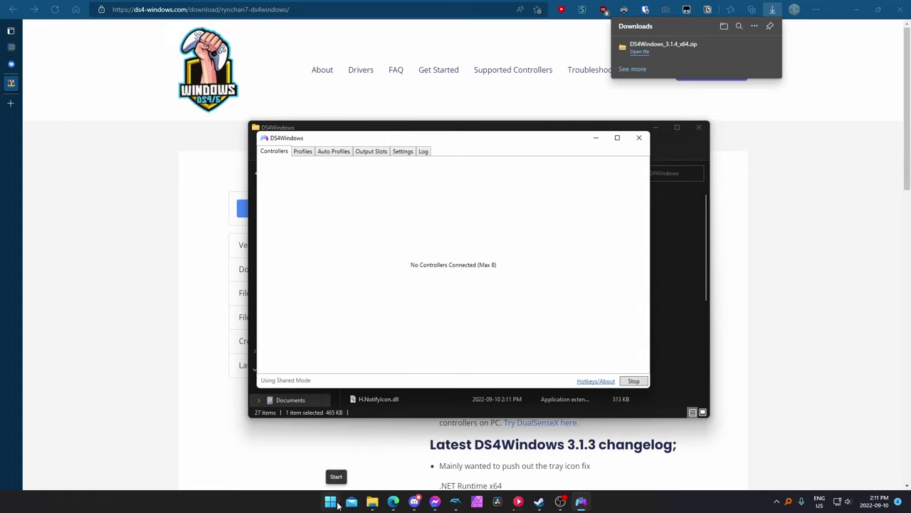
Open the Windows Bluetooth and other devices settings and start adding a new Bluetooth device
click(332, 502)
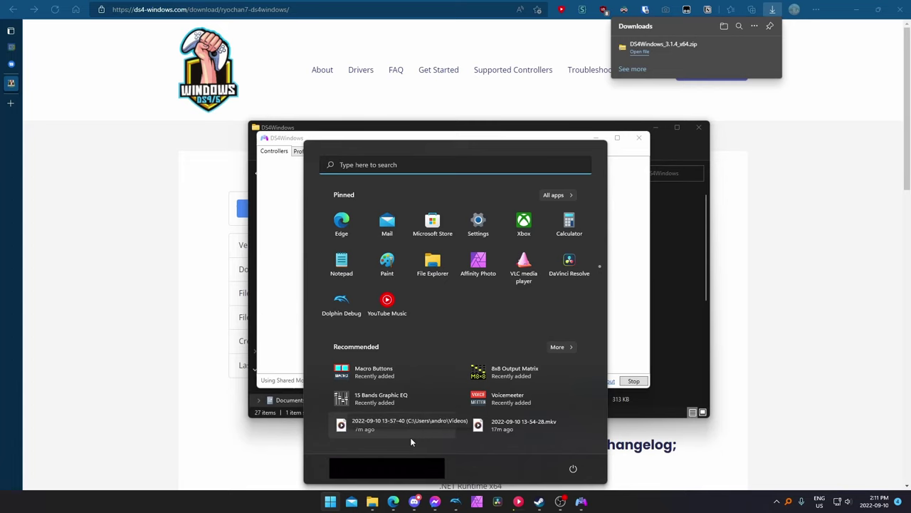
text(blueo)
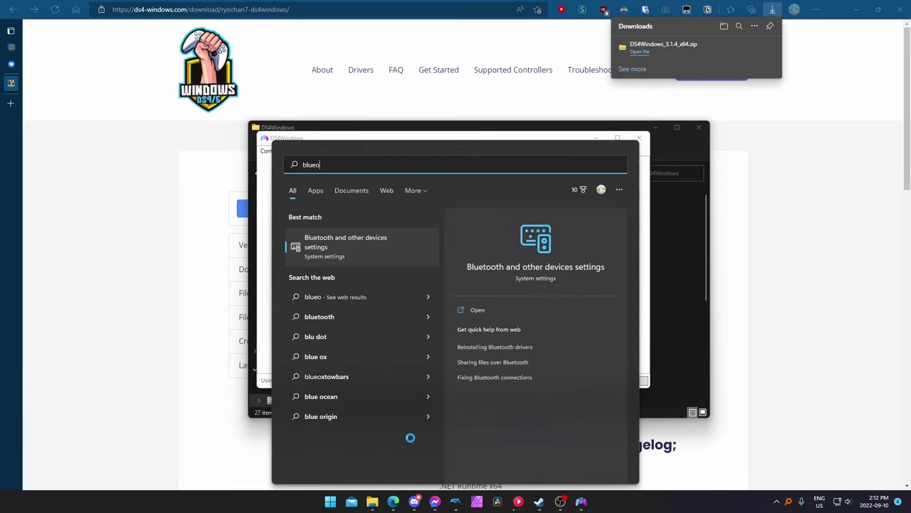
click(343, 249)
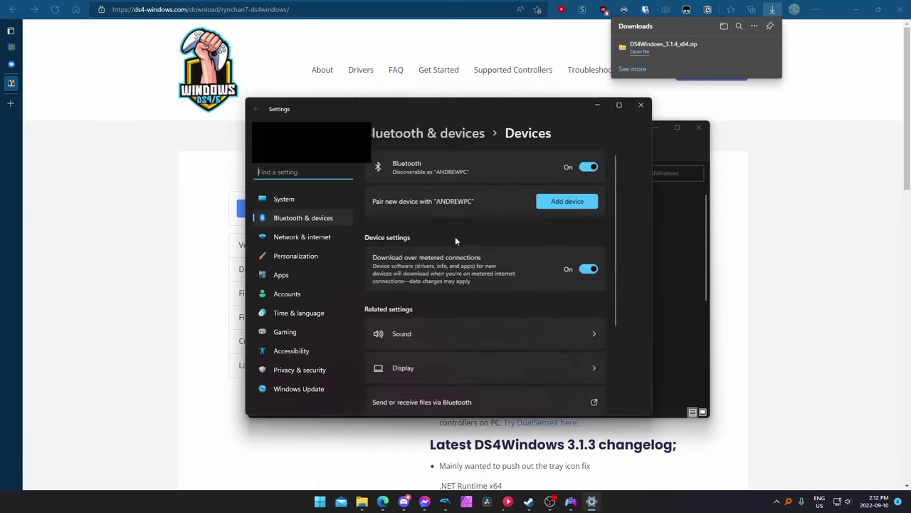
drag(455, 112, 475, 129)
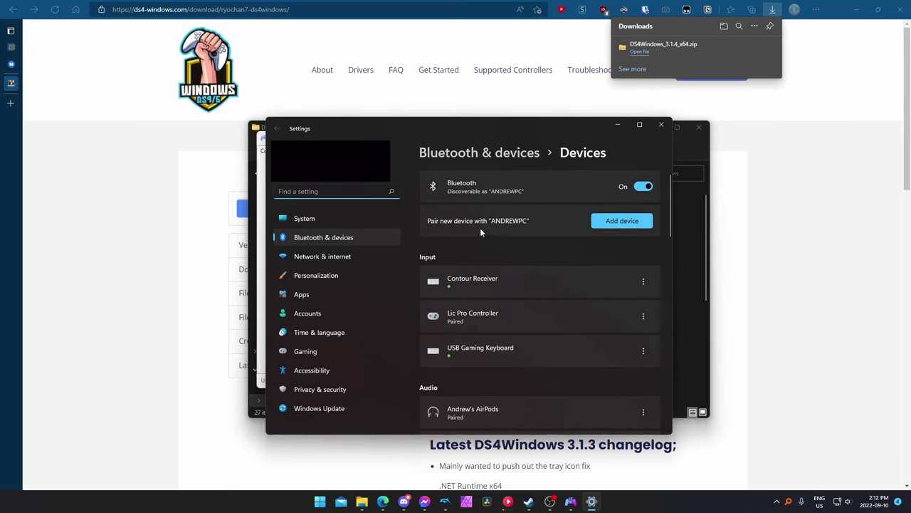
click(627, 225)
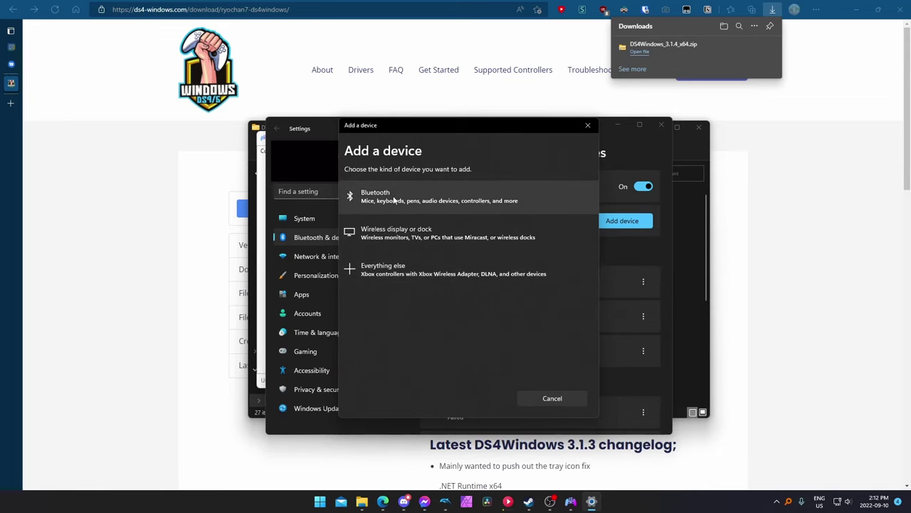
click(394, 200)
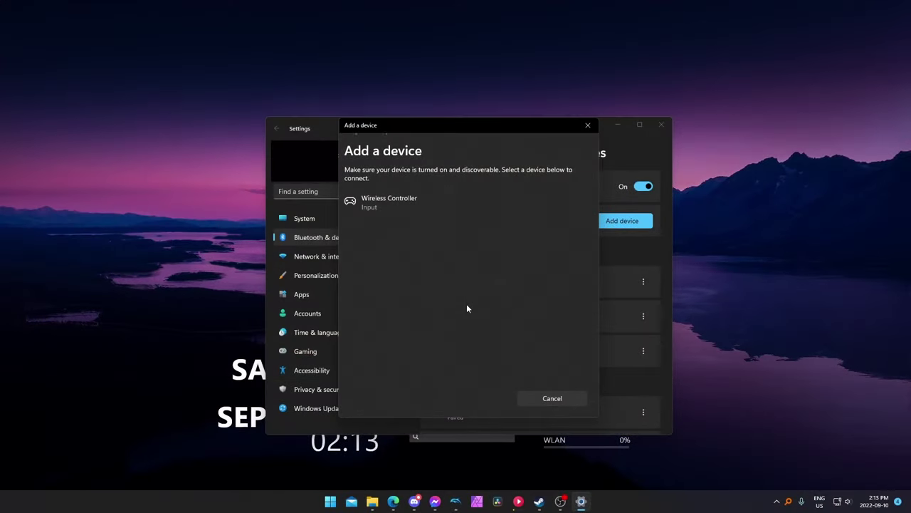
Pair the discovered Wireless Controller over Bluetooth, finish adding the device, and close Settings
click(381, 200)
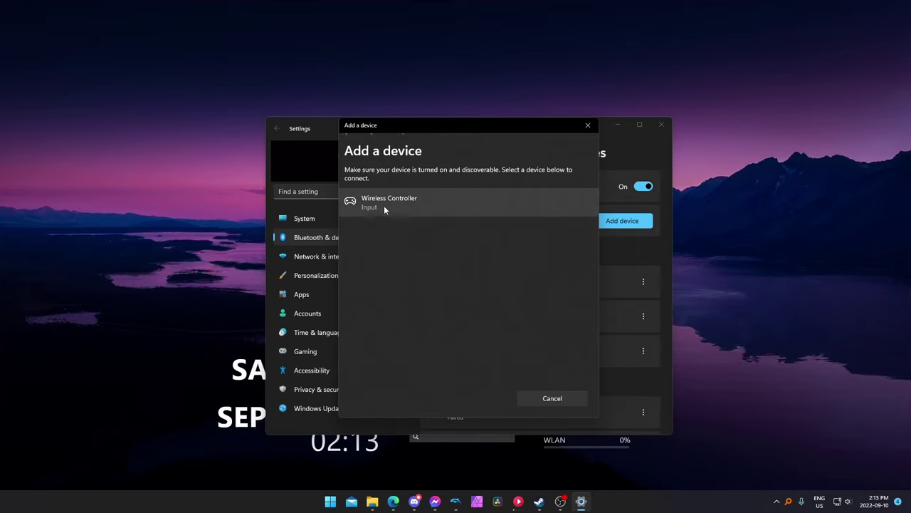
click(384, 207)
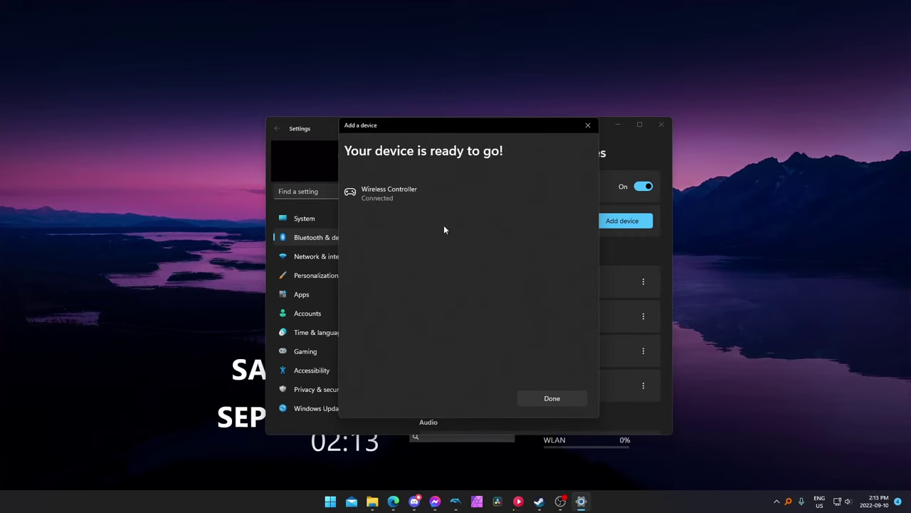
click(553, 398)
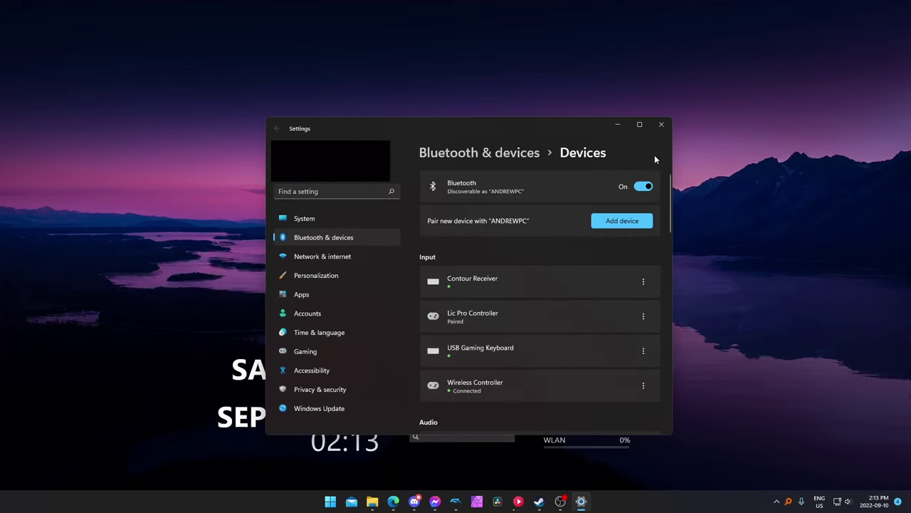
click(660, 125)
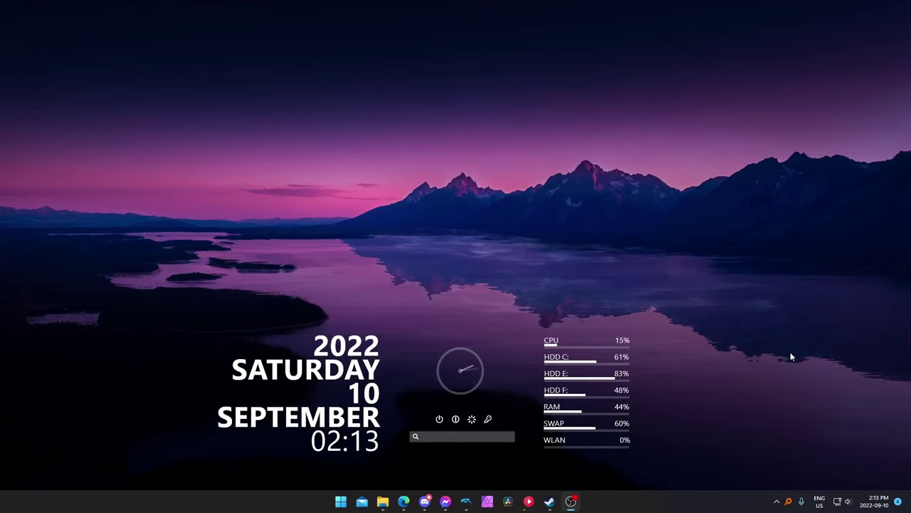
Switch back to DS4Windows and enable the UDP server in its settings
click(777, 503)
click(757, 474)
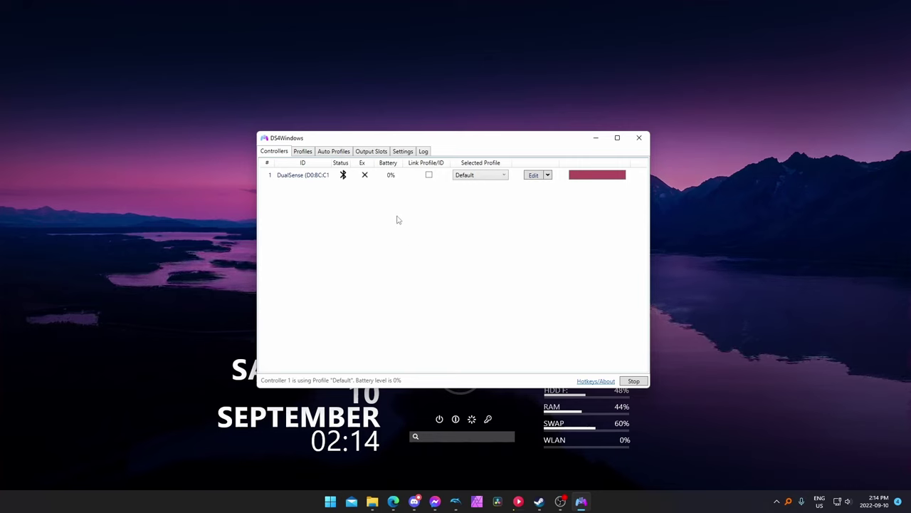
click(403, 152)
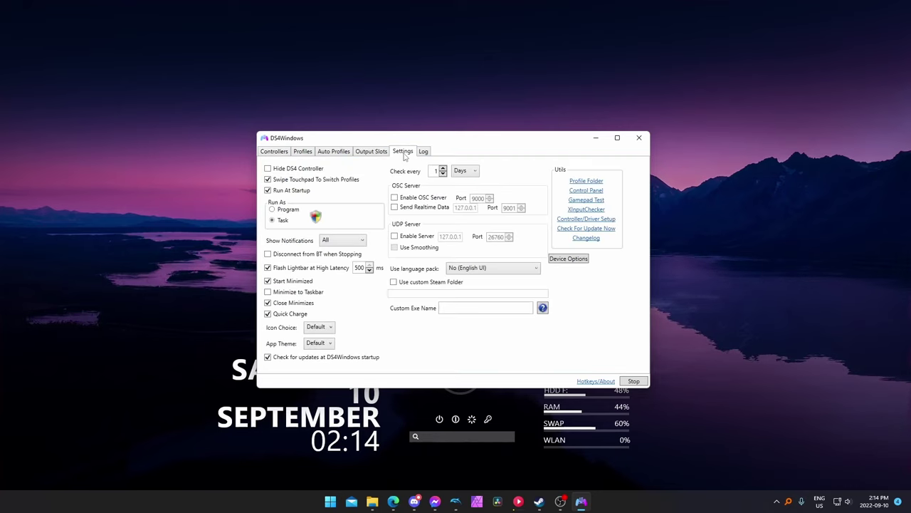
click(395, 237)
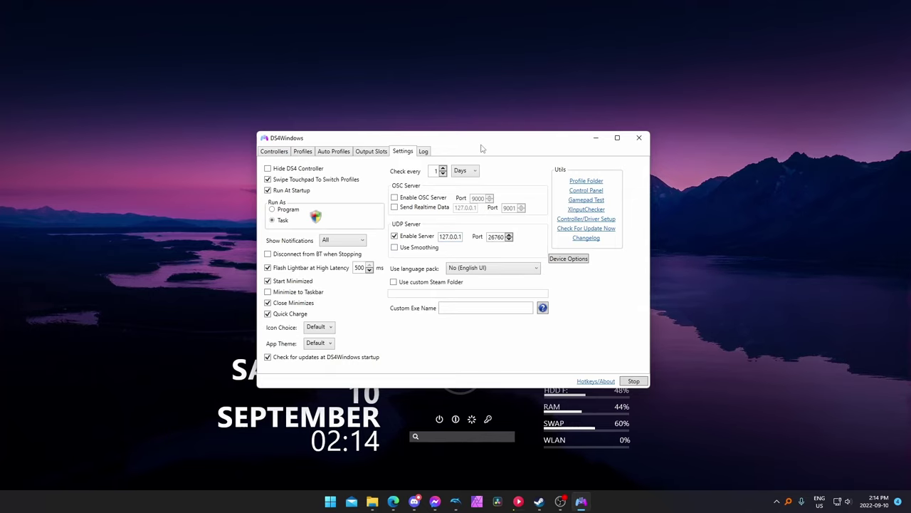
Place Dolphin beside the DS4Windows window and open its alternate input sources, leaving the DSU client enabled
drag(482, 149, 282, 154)
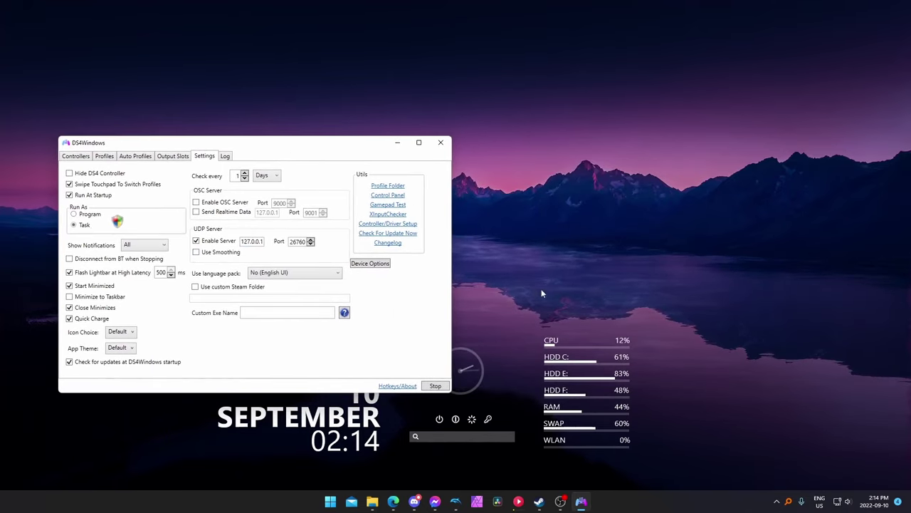
click(456, 501)
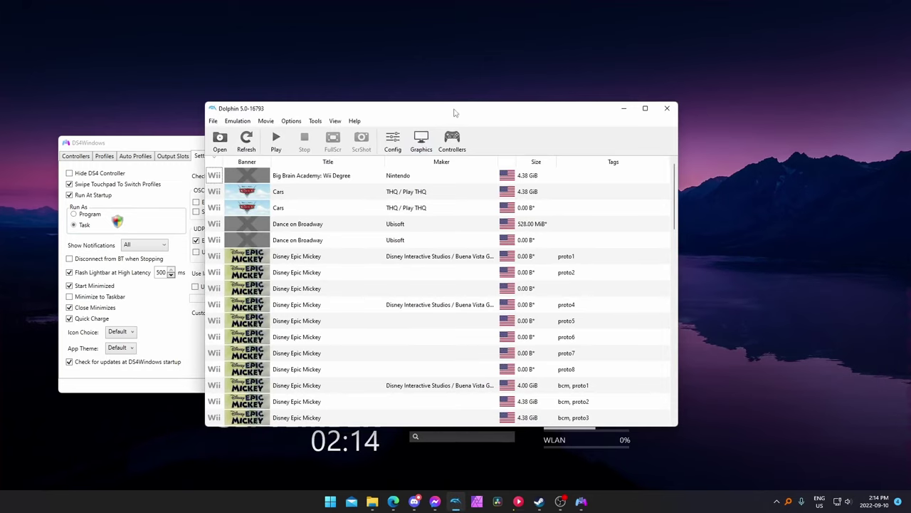
drag(454, 113, 673, 127)
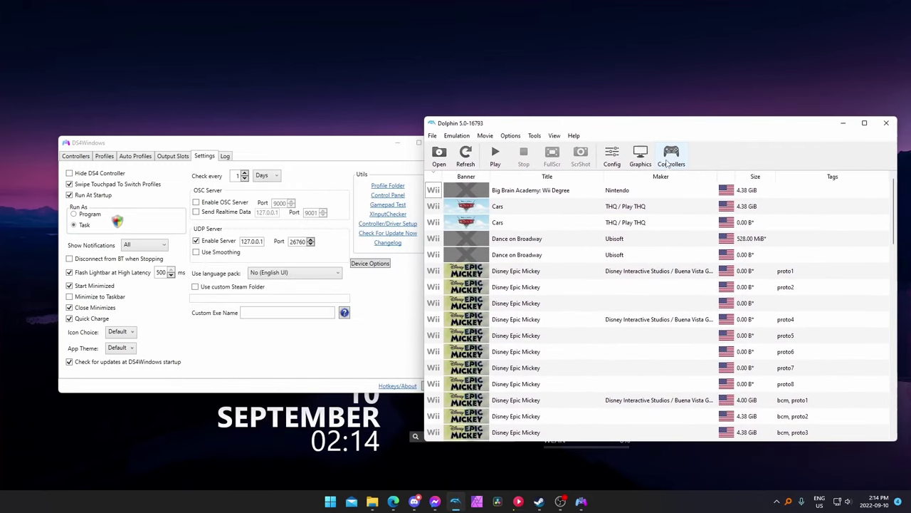
click(670, 158)
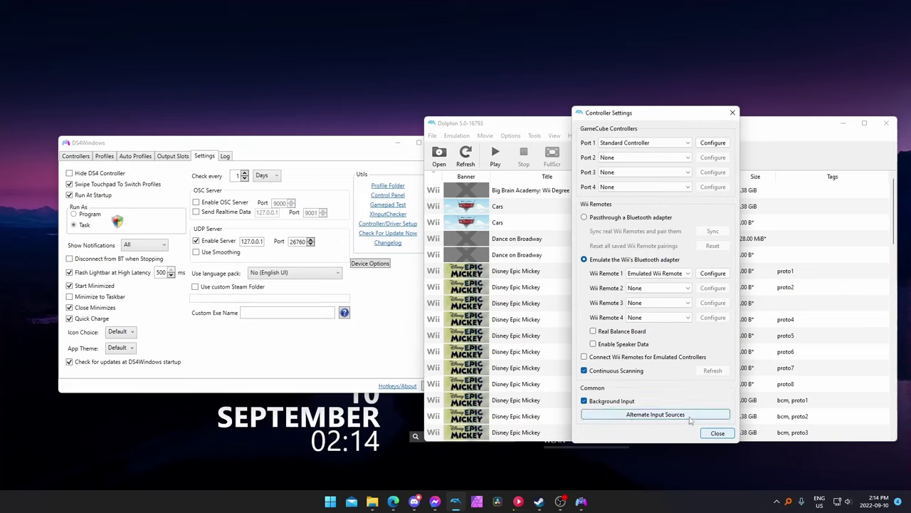
click(675, 420)
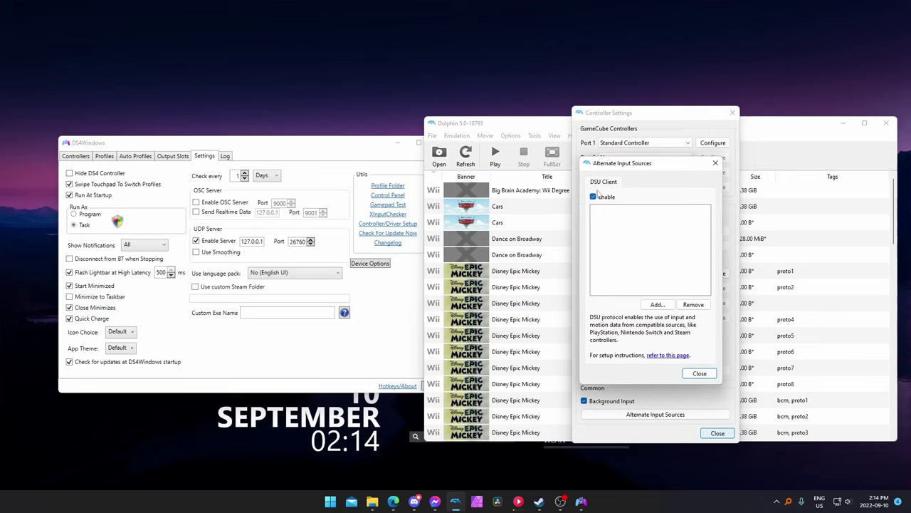
click(592, 197)
click(592, 197)
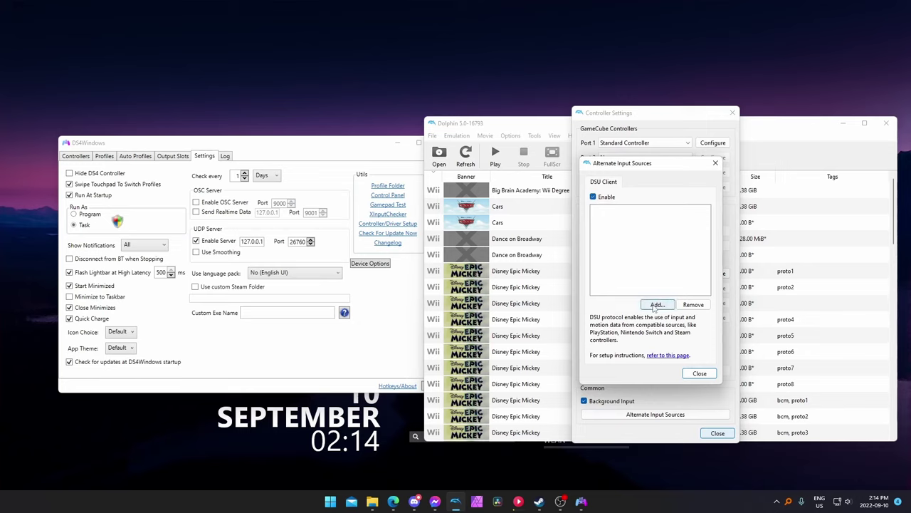
Add a DSU server described as DS4Windows with IP address 127.0.0.1 and port 26760
click(654, 305)
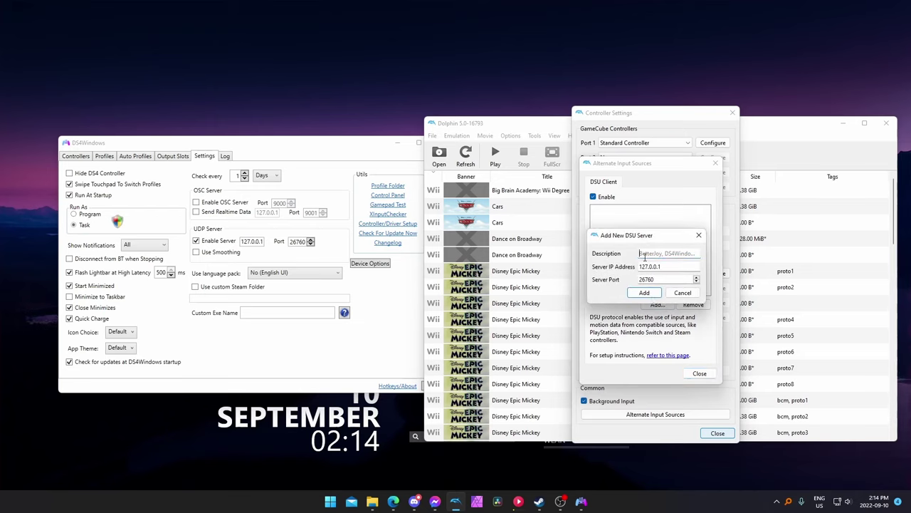
text(DS4Windows)
click(646, 254)
text(4)
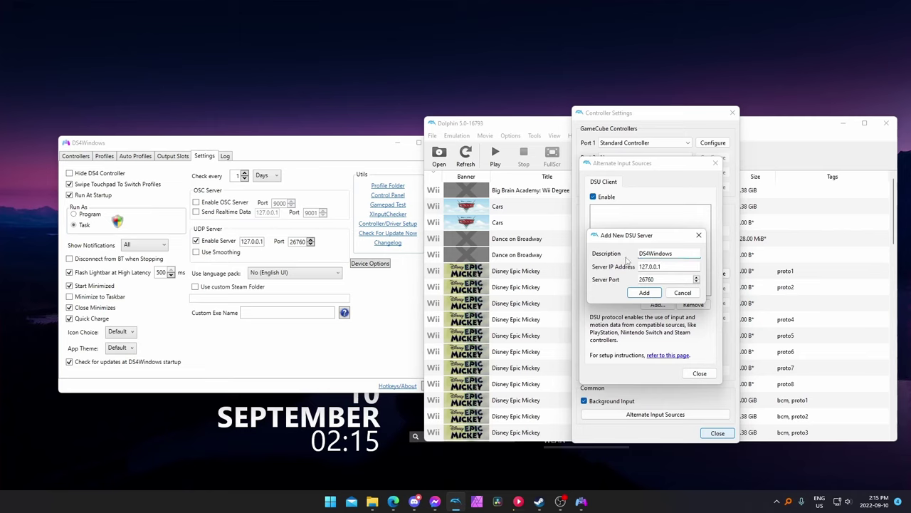
click(654, 293)
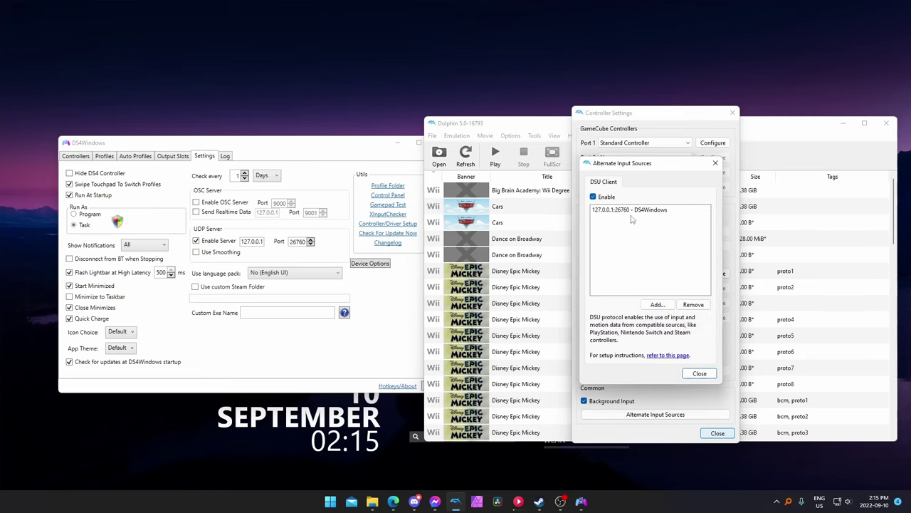
Close the alternate input sources, open the Wii Remote 1 configuration, and choose DSUClient/0/DS4Windows as its device
click(705, 374)
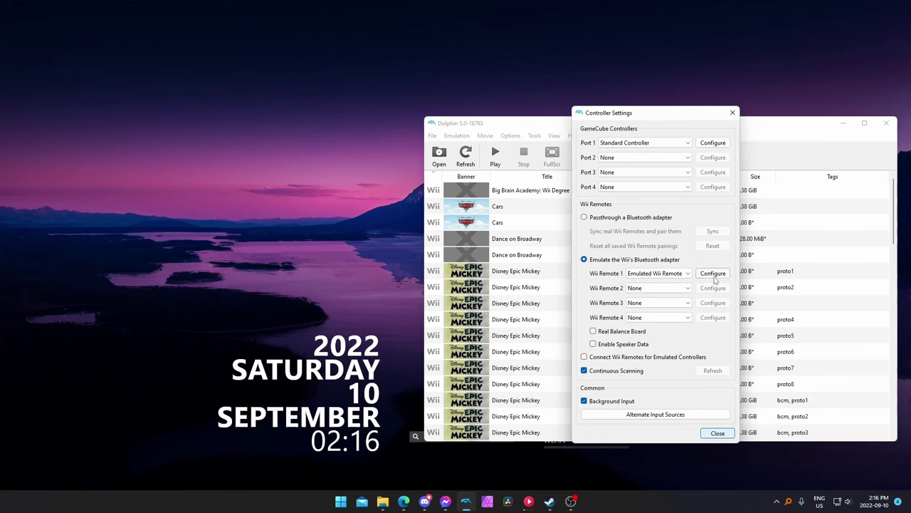
click(718, 277)
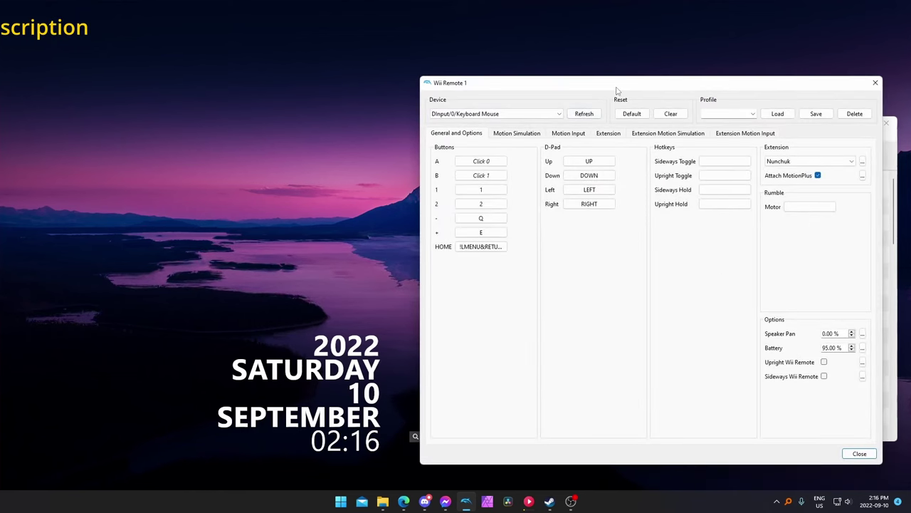
drag(616, 86, 435, 91)
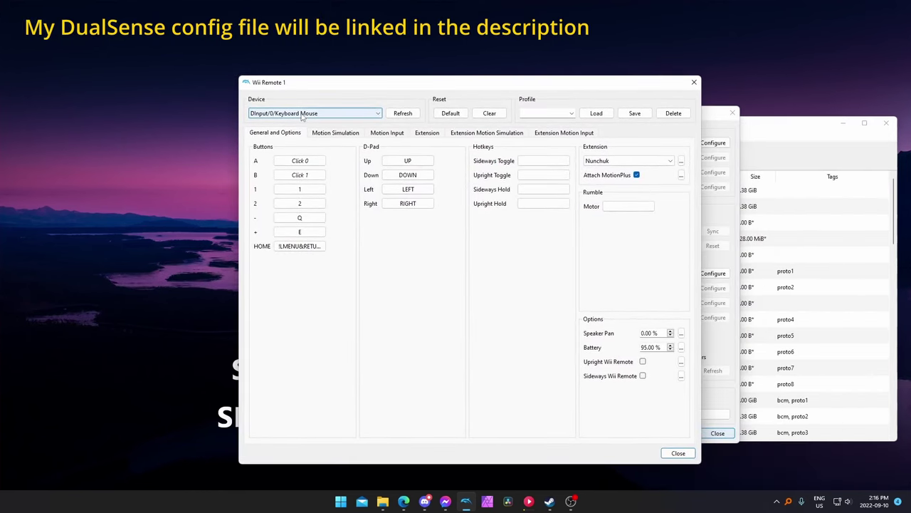
click(268, 113)
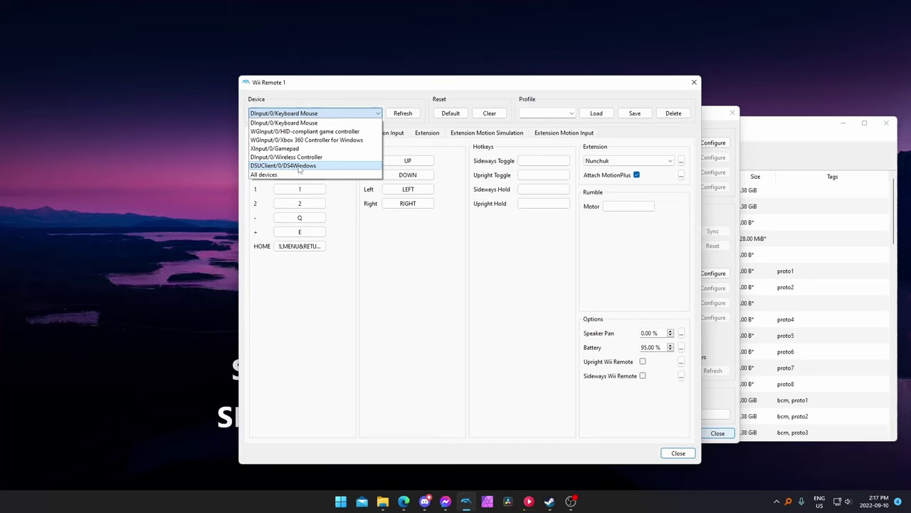
click(271, 166)
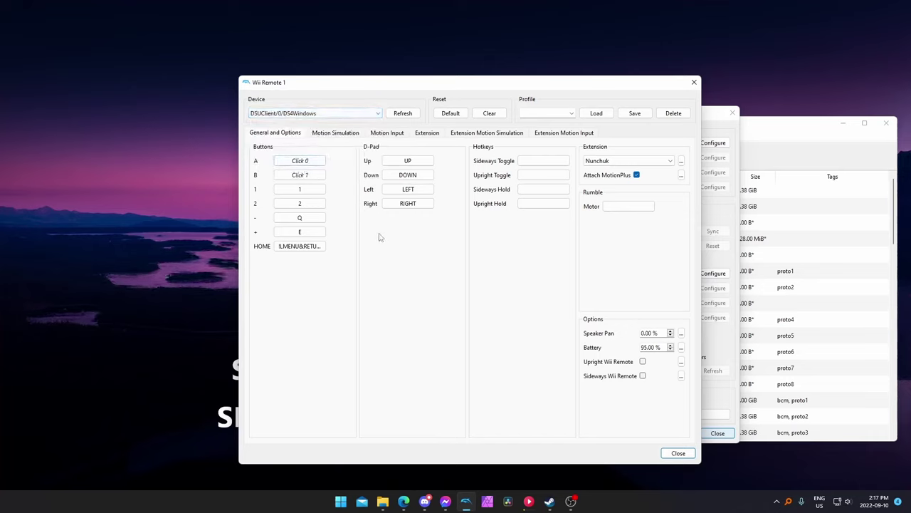
Inspect the inputs available for the accelerometer's Backward motion mapping, and start detecting a controller button for the pointer's Recenter
click(388, 135)
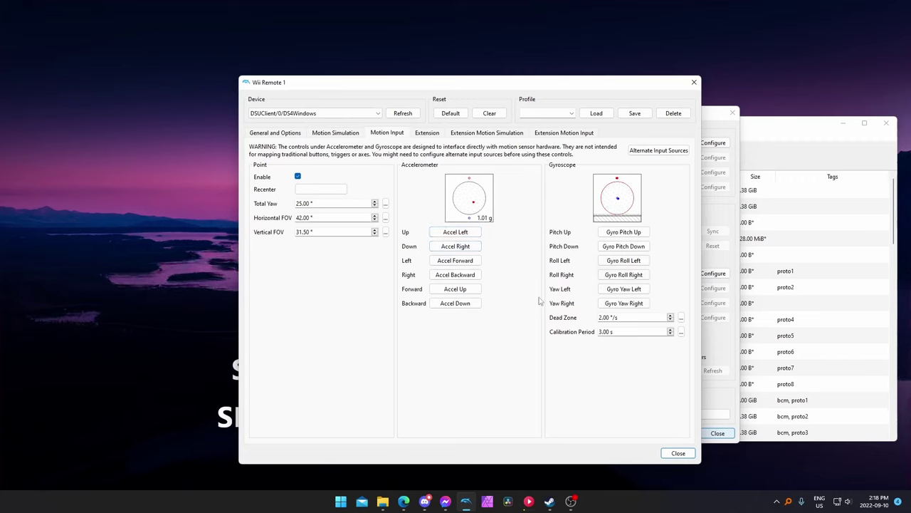
click(442, 305)
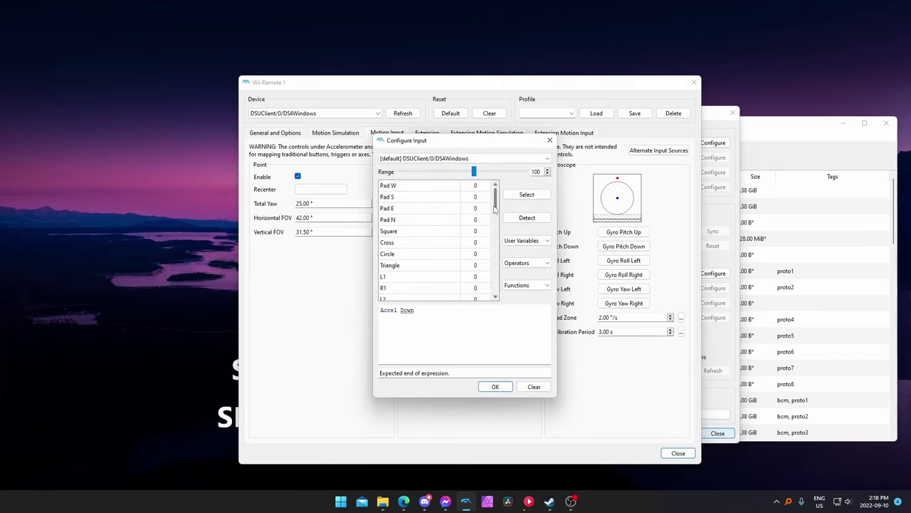
scroll(441, 242, down, 7)
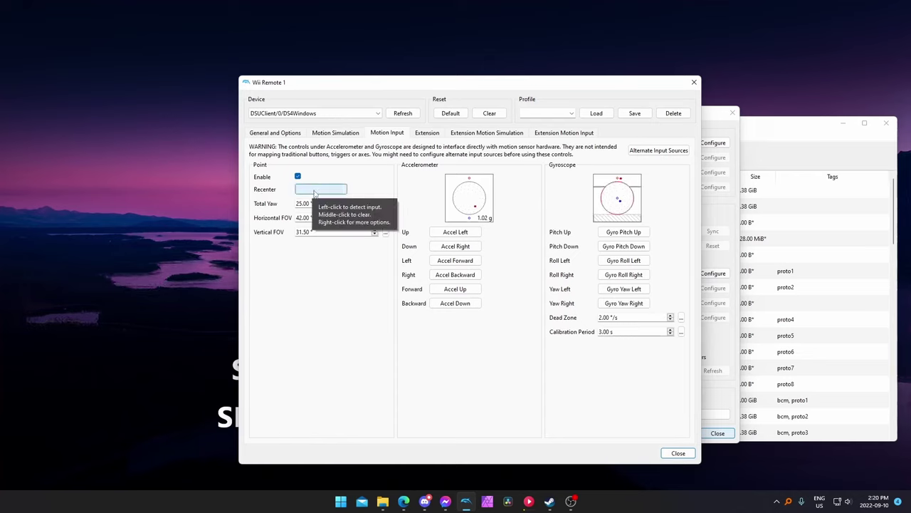
click(314, 193)
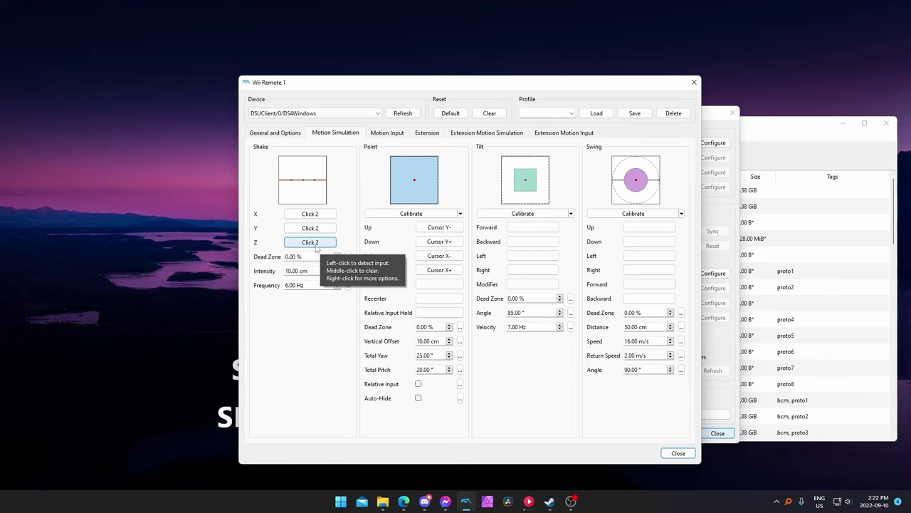
Map the simulated Shake X, Y and Z motions to the controller's Square button
click(305, 215)
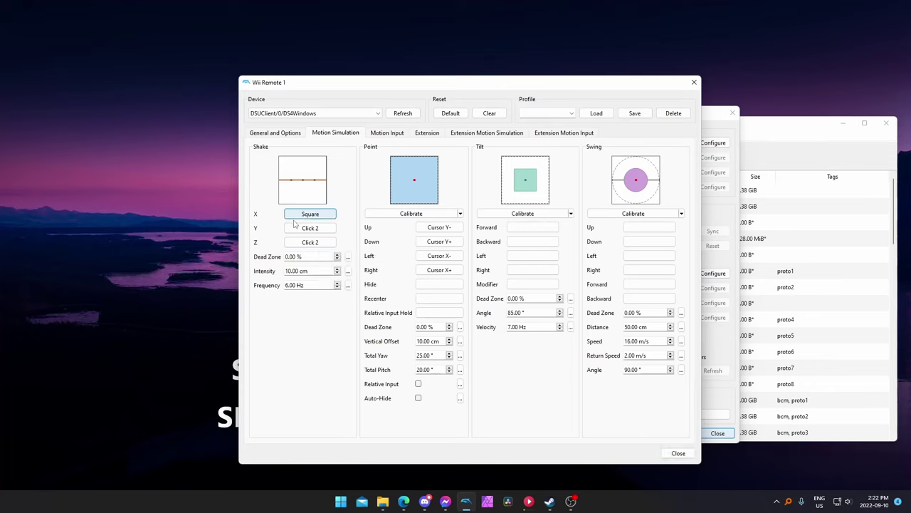
click(299, 229)
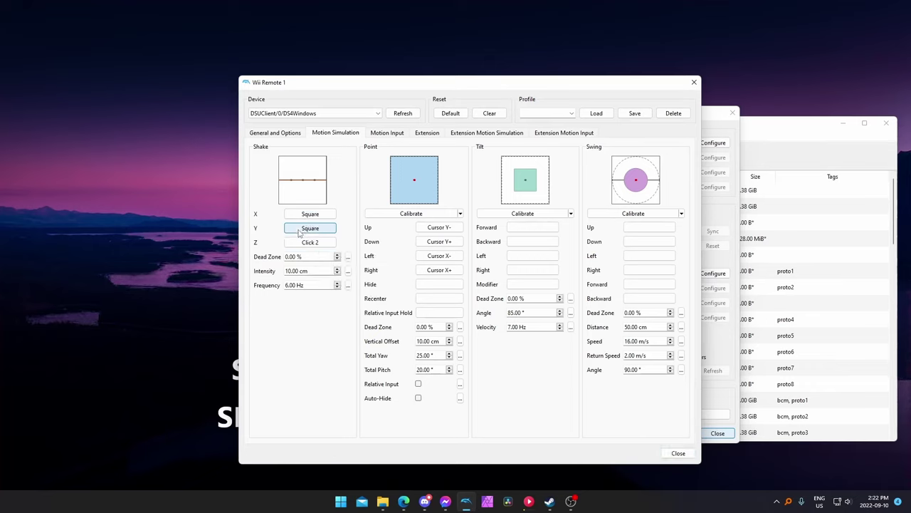
click(309, 243)
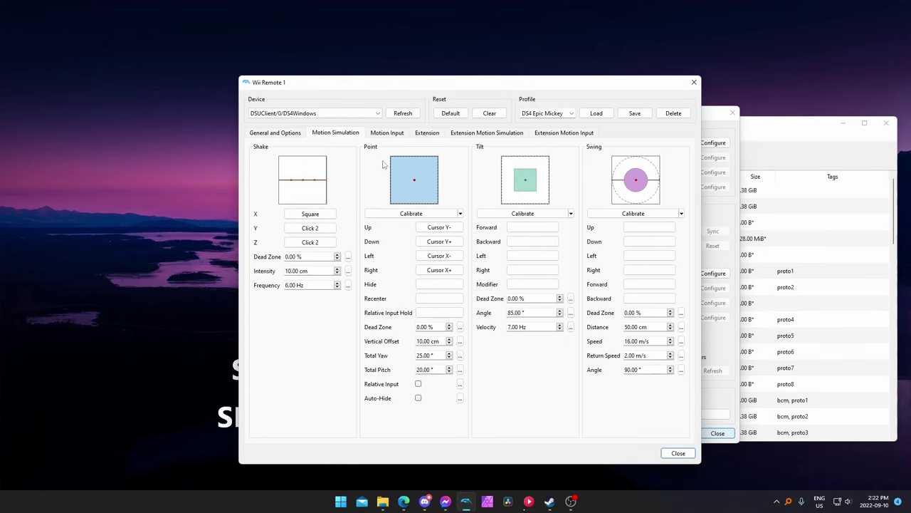
Review the DS4 Epic Mickey profile's motion input, motion simulation, general button and Nunchuk extension mappings
click(390, 134)
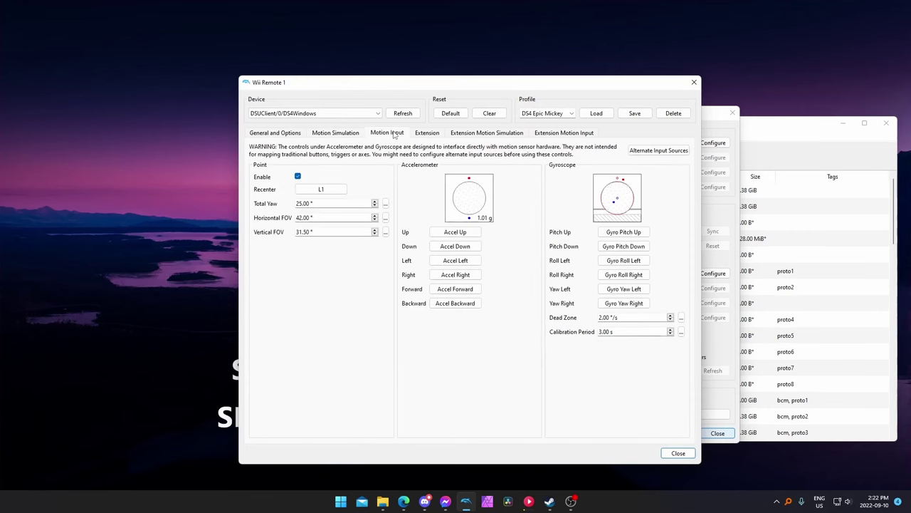
click(340, 135)
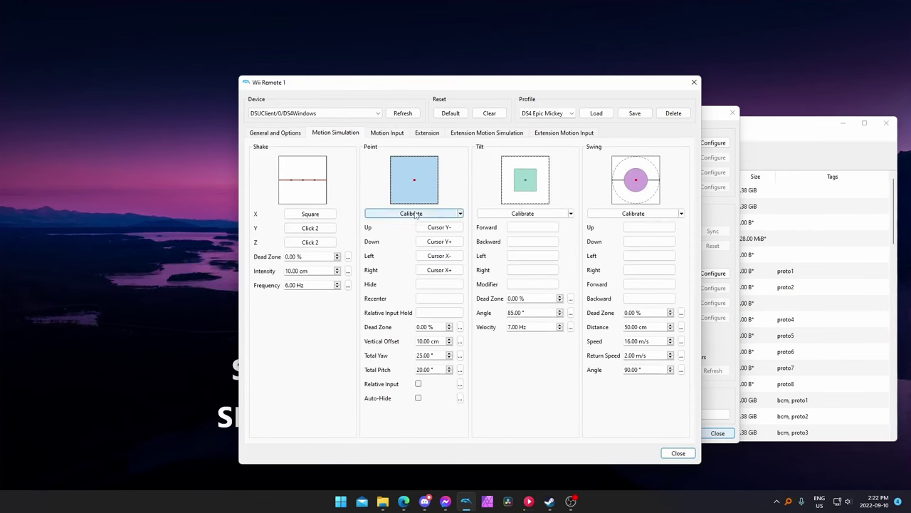
click(283, 134)
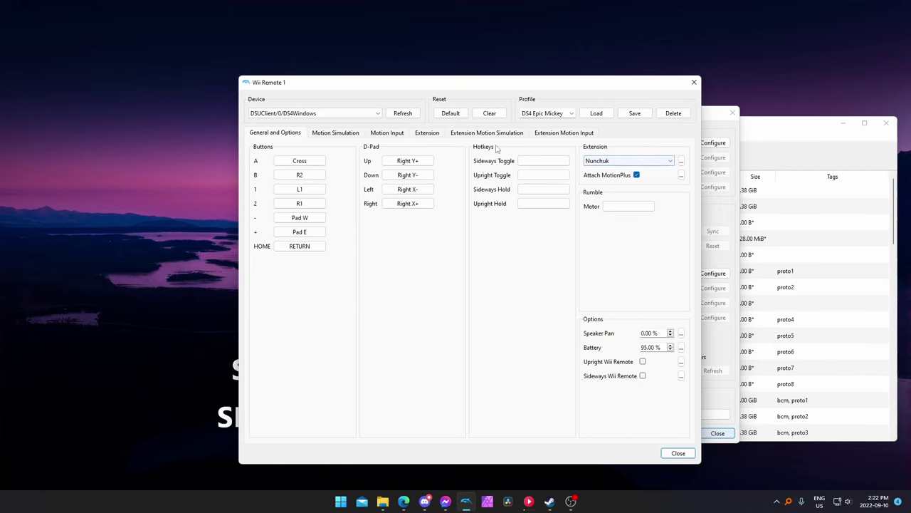
click(427, 134)
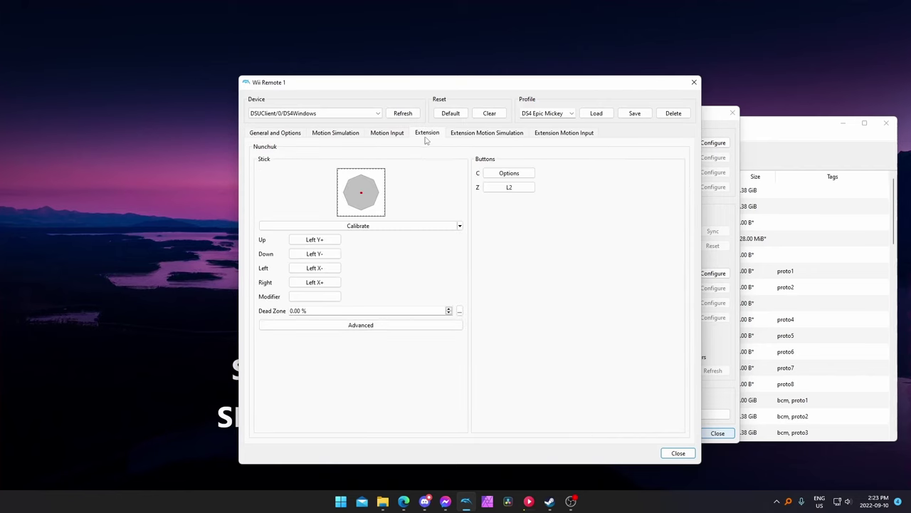